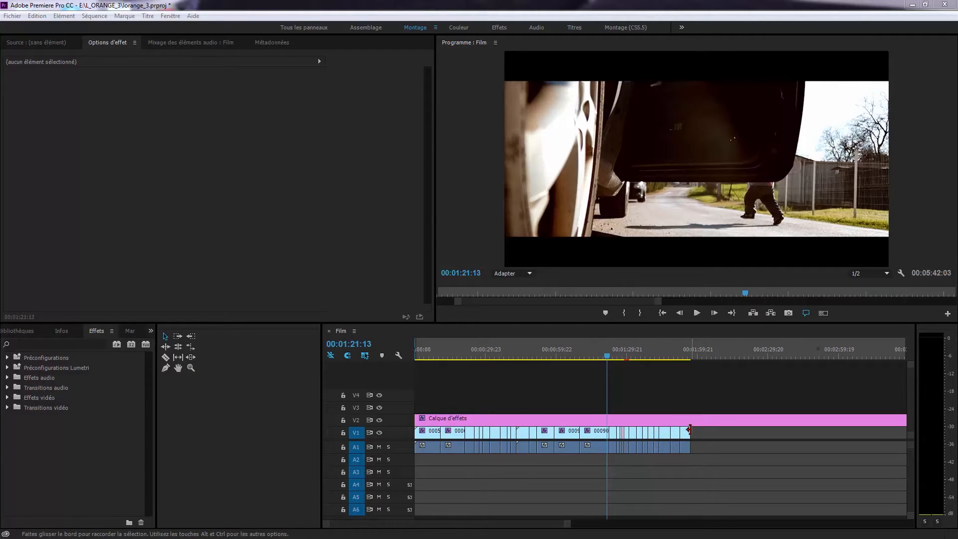
# Select clip 00090.MTS in the timeline and examine the settings of its Niveaux and Correcteur chromatique tridirectionnel effects
pyautogui.click(597, 434)
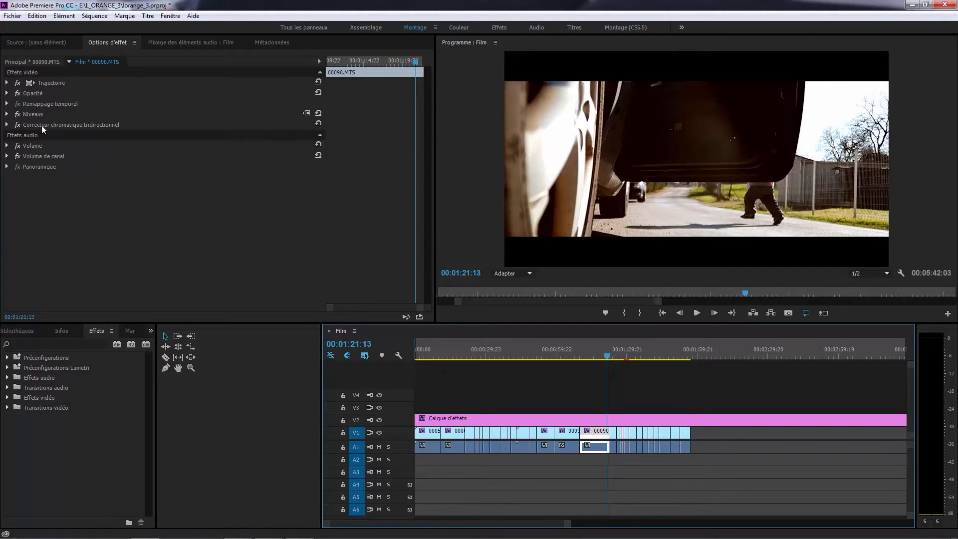
pyautogui.click(6, 114)
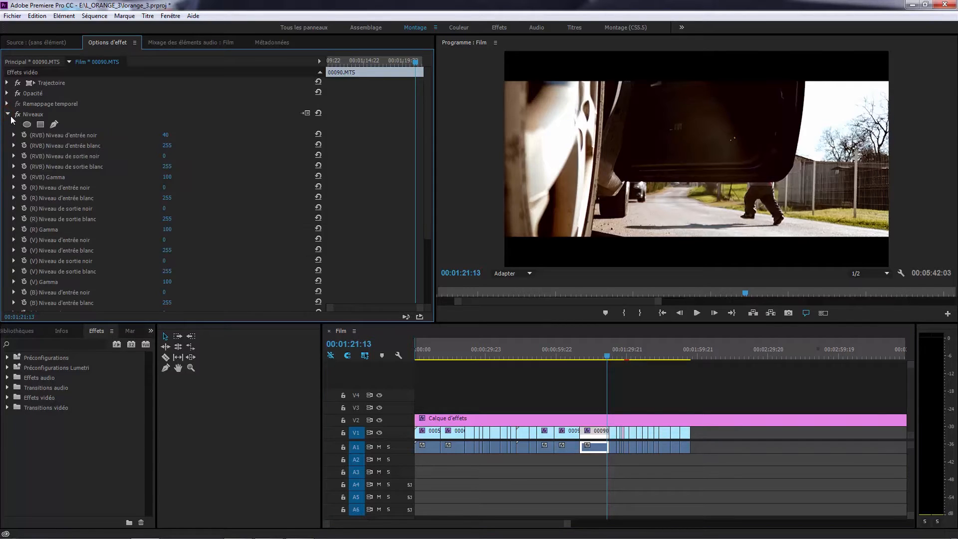
pyautogui.click(7, 114)
pyautogui.click(7, 124)
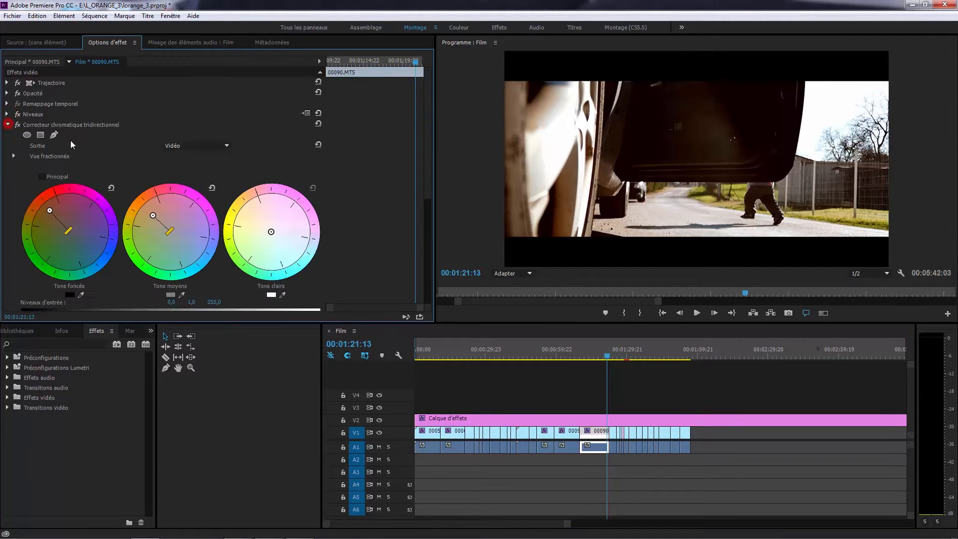
pyautogui.click(7, 124)
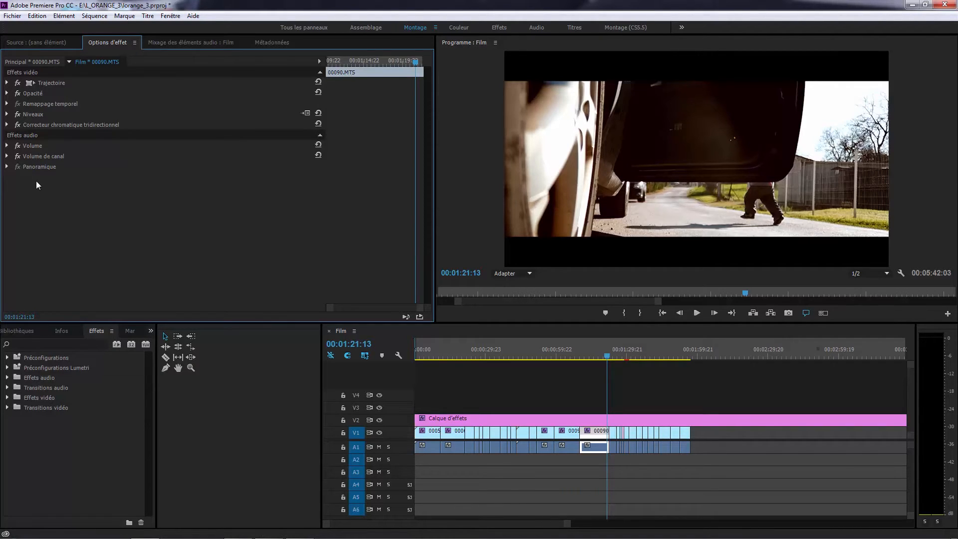
# Save the clip's Niveaux and Correcteur chromatique tridirectionnel effects together as a preset named Etalo_perso_1
pyautogui.click(36, 115)
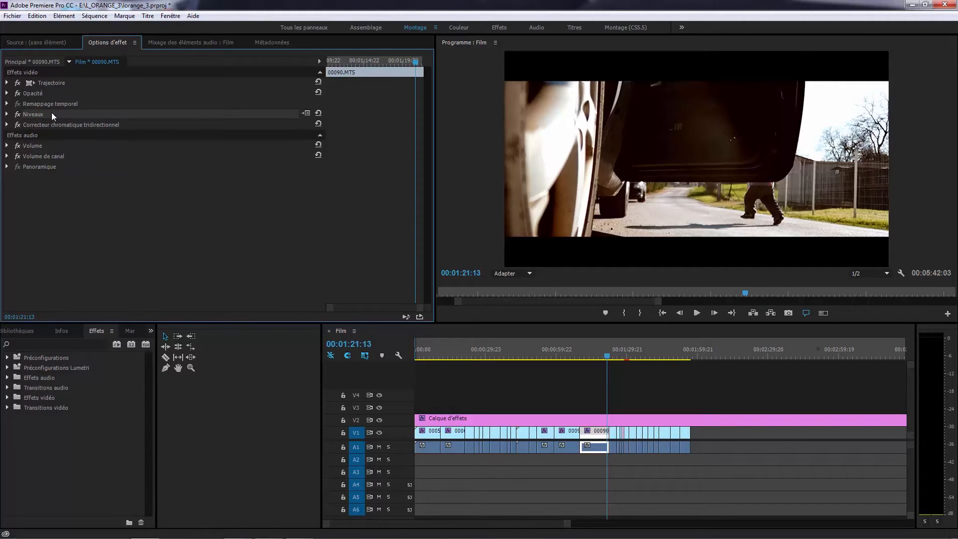
pyautogui.click(43, 126)
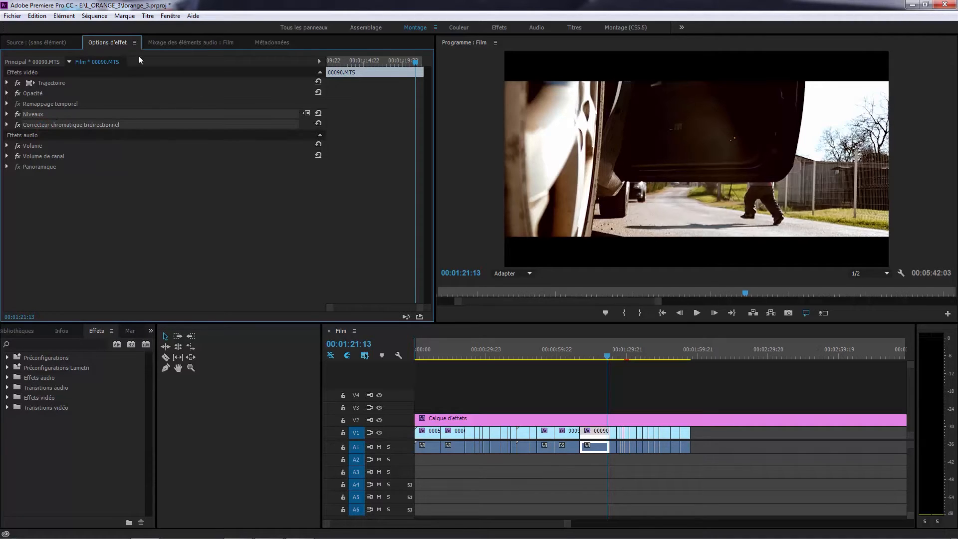
pyautogui.click(133, 43)
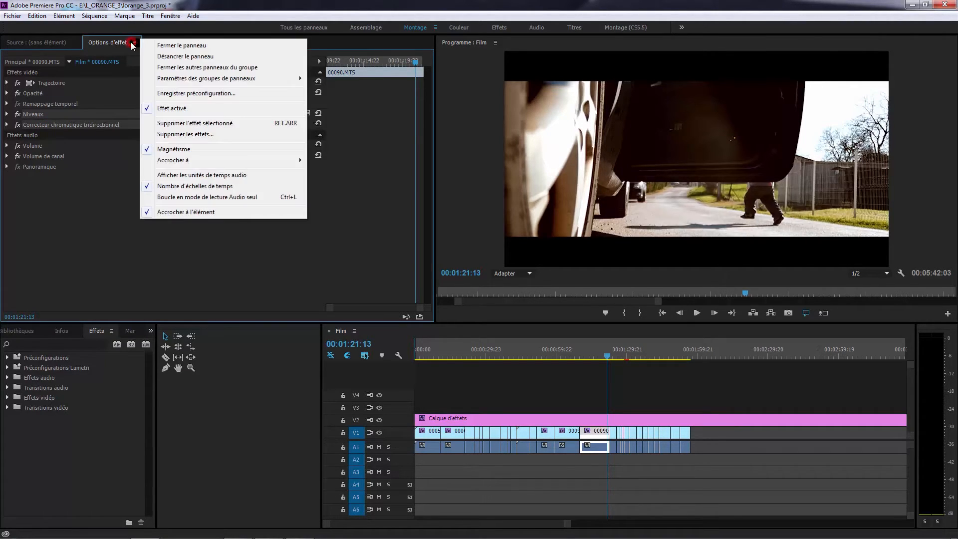
pyautogui.click(179, 94)
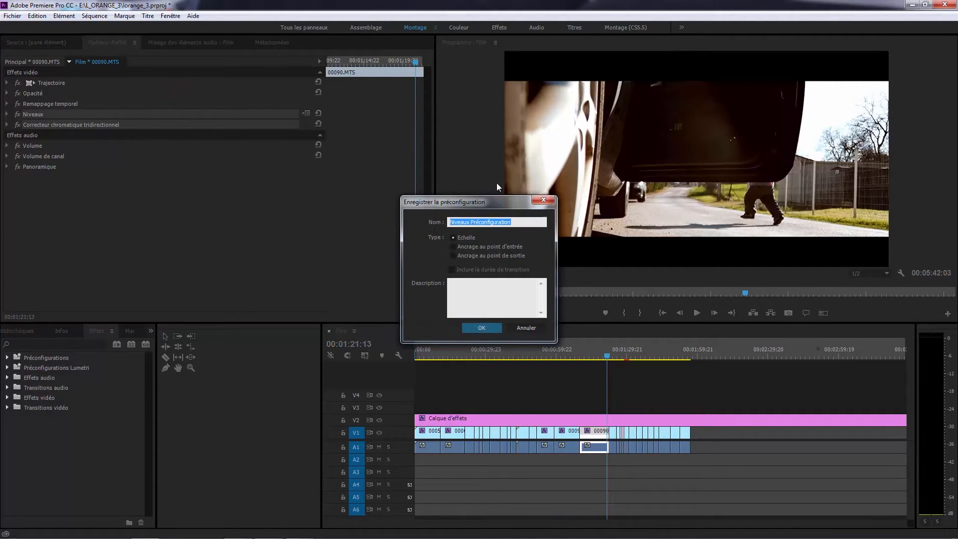
pyautogui.write('Etalo_perso_1')
pyautogui.click(481, 326)
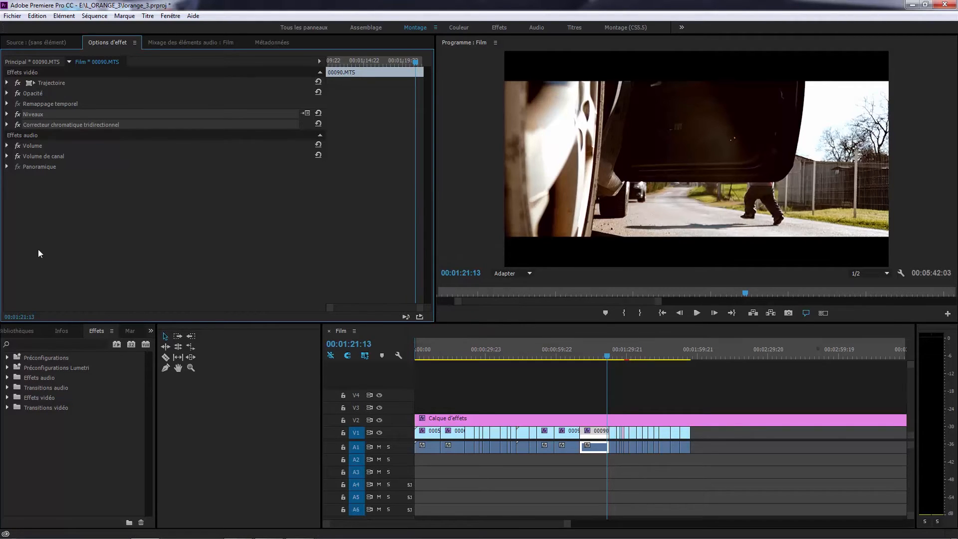
# Expand the Préconfigurations bin and disable the existing Niveaux effect on clip 00006.MTS at 00:00:44:17
pyautogui.click(8, 357)
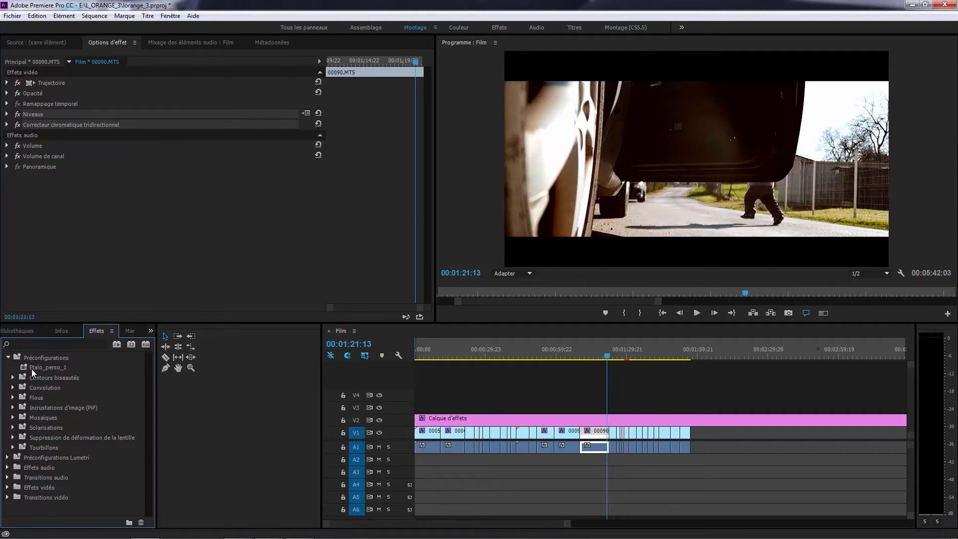
pyautogui.click(503, 350)
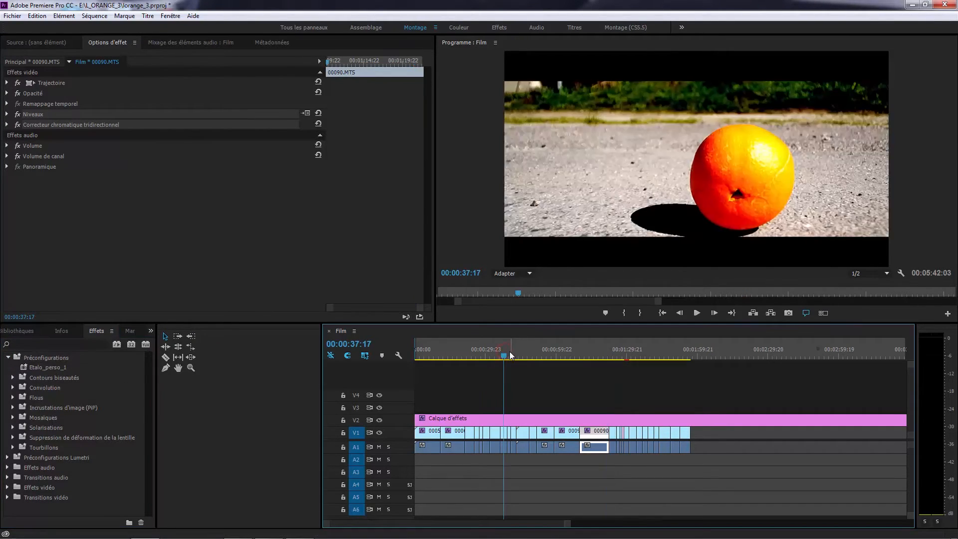
pyautogui.moveTo(513, 357); pyautogui.dragTo(520, 356)
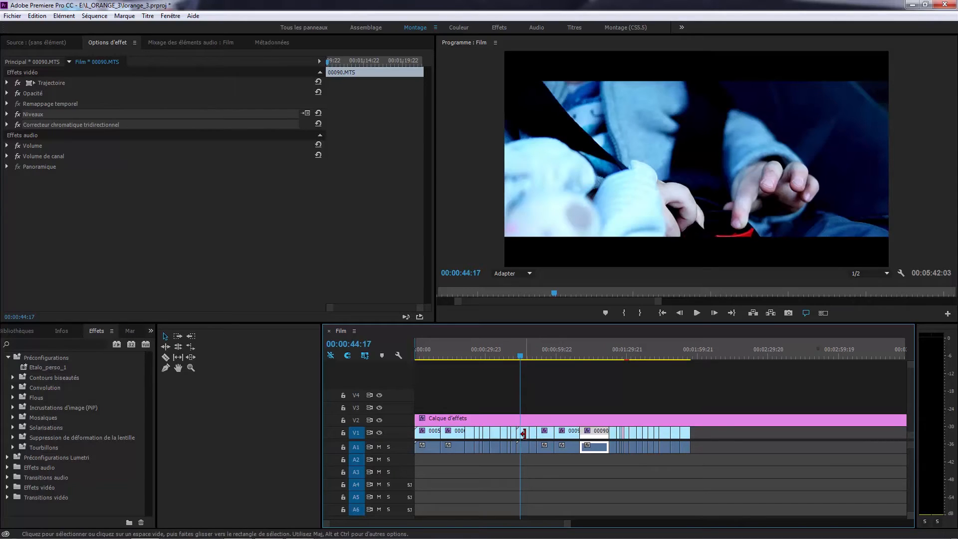
pyautogui.click(524, 432)
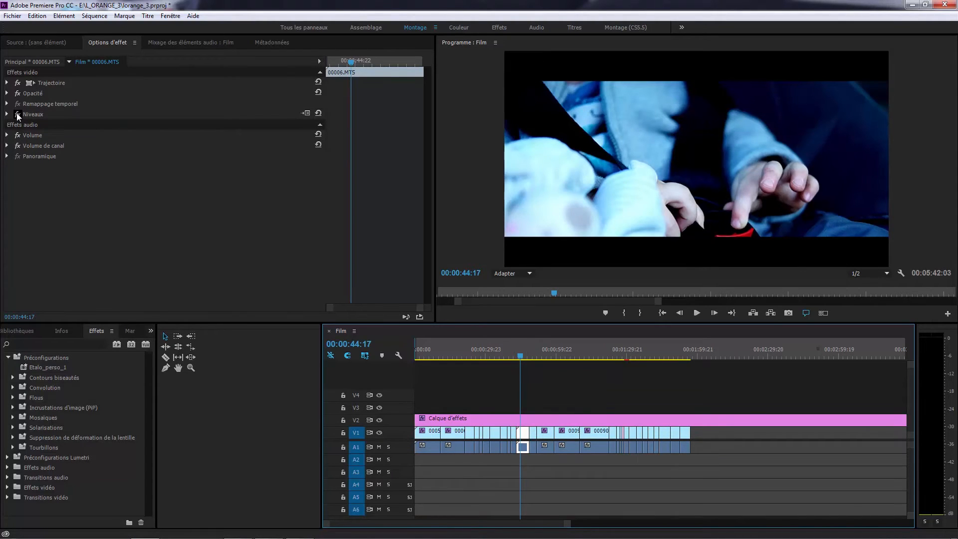
pyautogui.click(18, 114)
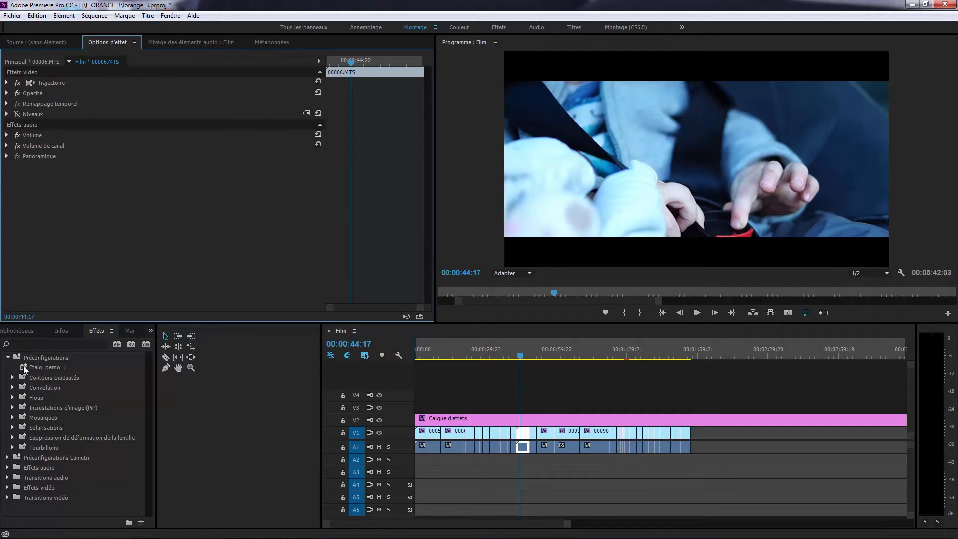
# Apply the Etalo_perso_1 preset to clip 00006.MTS and check the parameters of its added Niveaux effect
pyautogui.moveTo(24, 369); pyautogui.dragTo(523, 432)
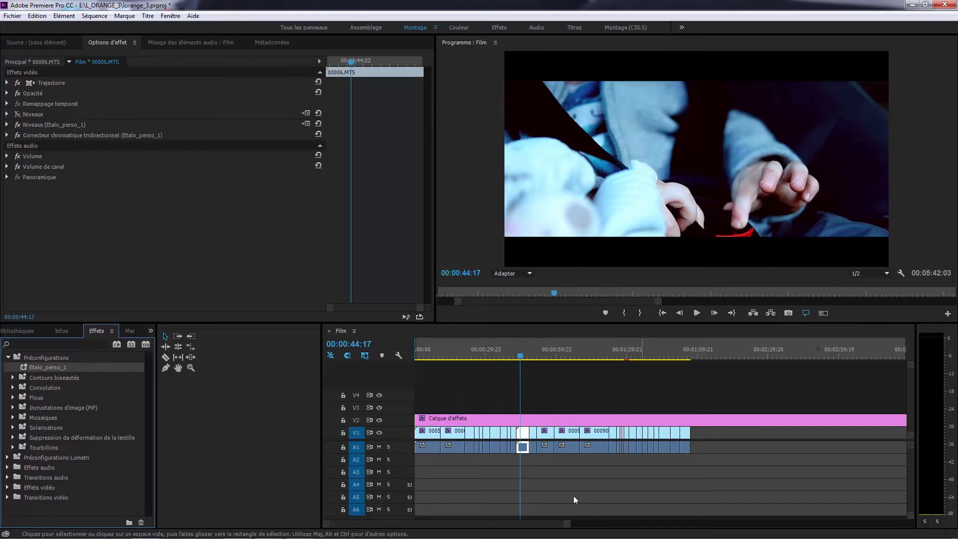
pyautogui.click(7, 124)
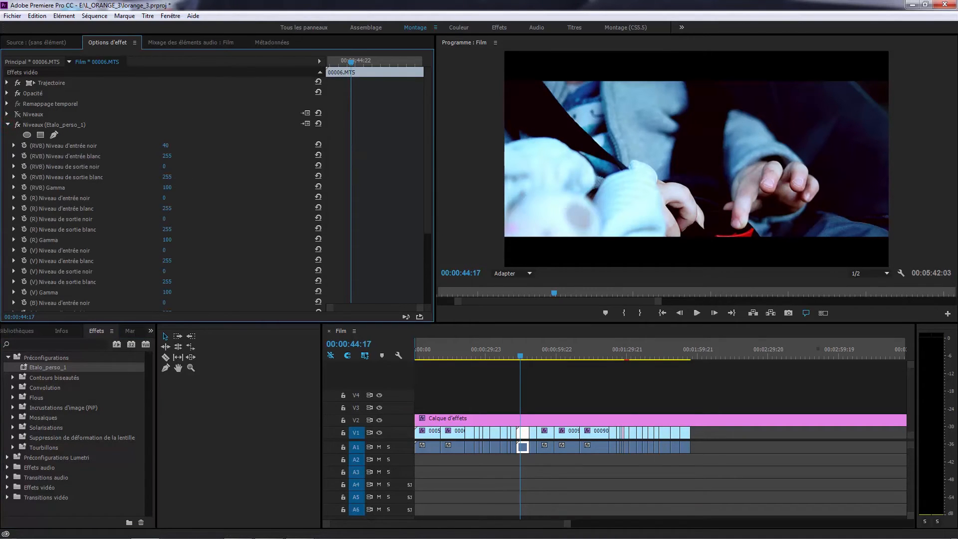
pyautogui.click(7, 124)
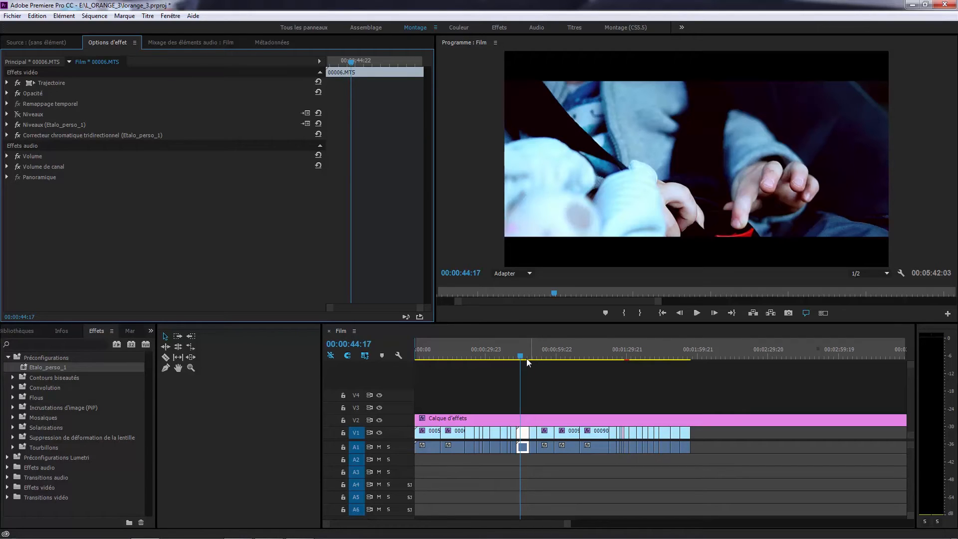
# Create a new preset bin named Etalonnages_persos inside Préconfigurations
pyautogui.rightClick(24, 356)
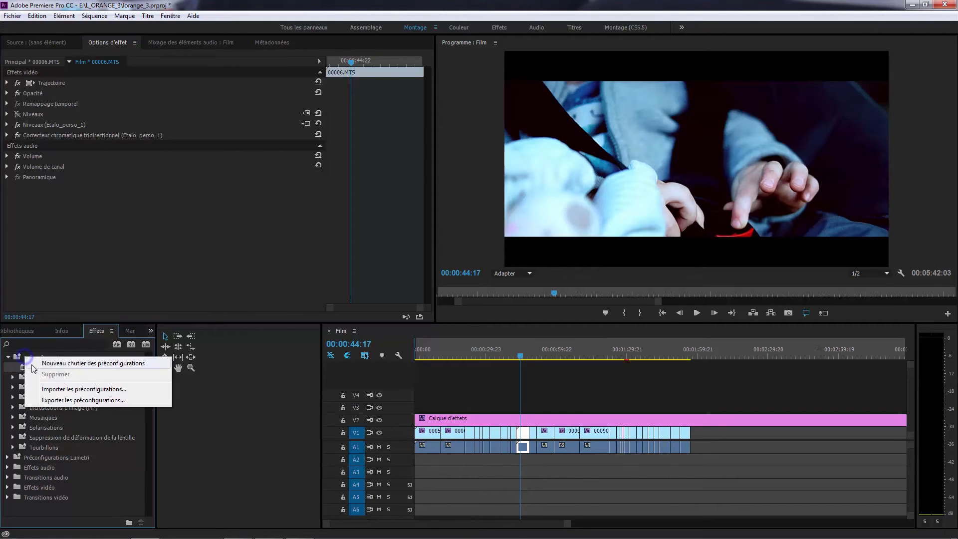
pyautogui.click(45, 363)
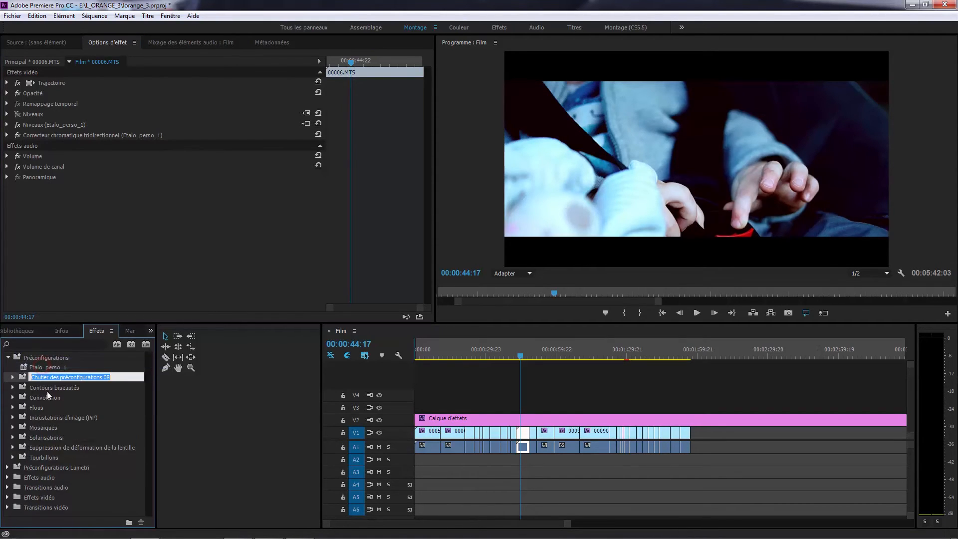
pyautogui.write('Etalonnages_p')
pyautogui.write('ersos')
pyautogui.click(78, 389)
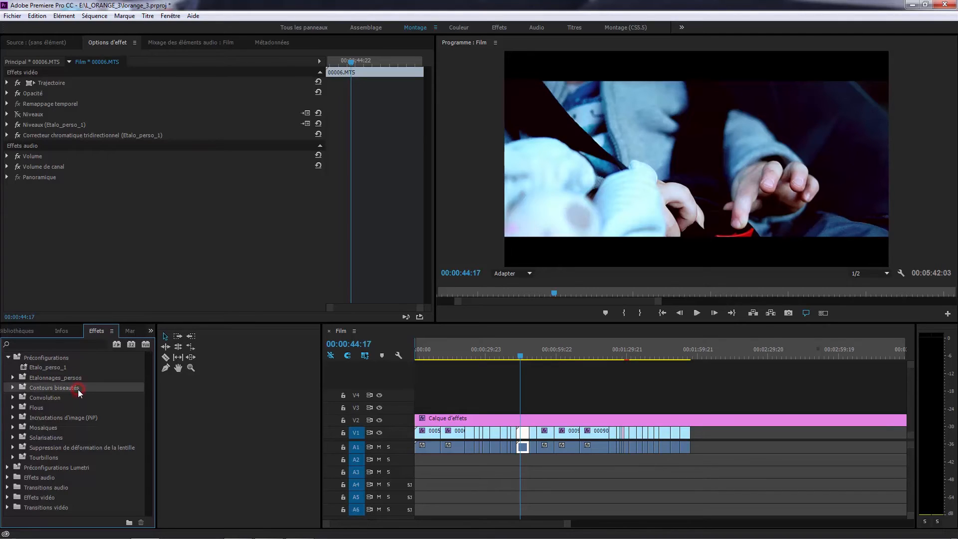
# Look through the presets in the Contours biseautés and Convolution bins
pyautogui.click(13, 387)
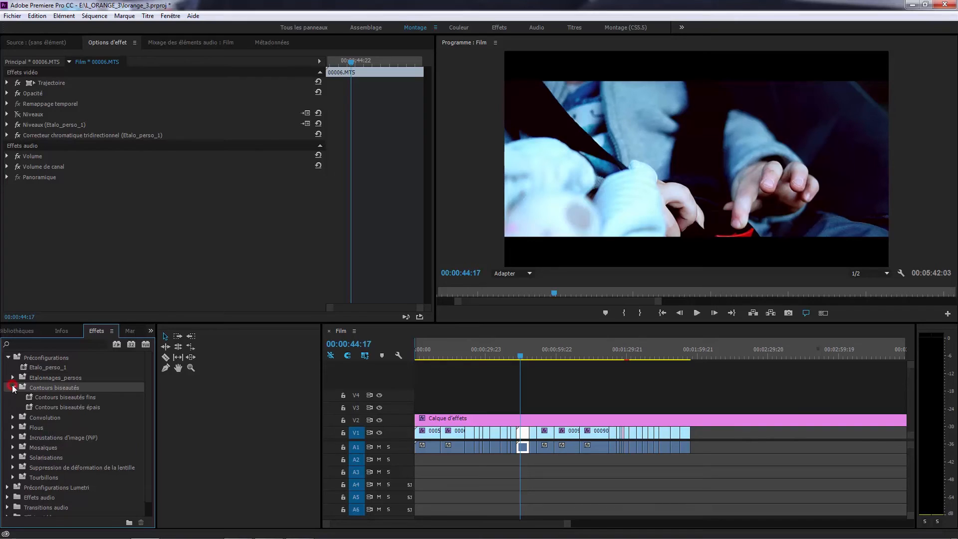
pyautogui.click(13, 387)
pyautogui.click(12, 397)
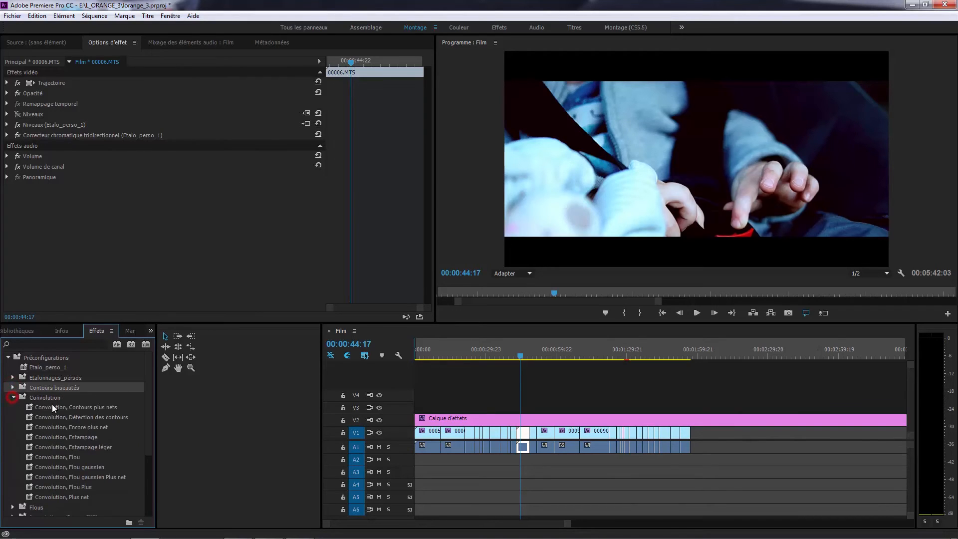
pyautogui.click(13, 397)
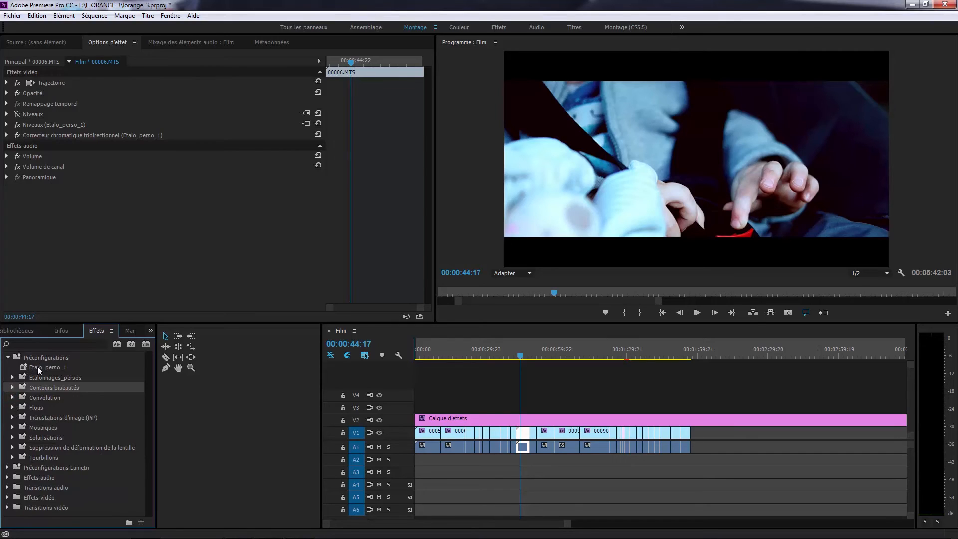
# Move the Etalo_perso_1 preset into the Etalonnages_persos bin and expand that bin
pyautogui.moveTo(37, 366); pyautogui.dragTo(41, 380)
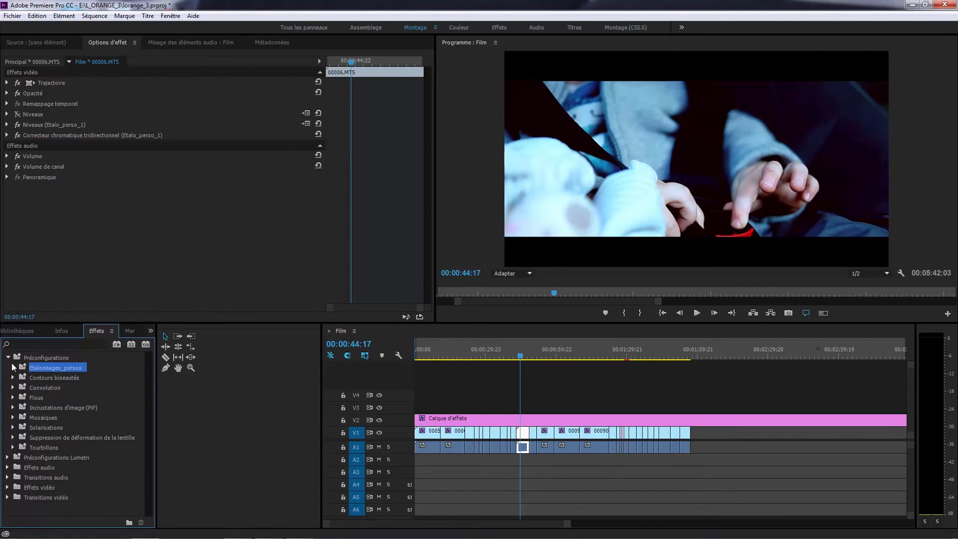
pyautogui.click(13, 367)
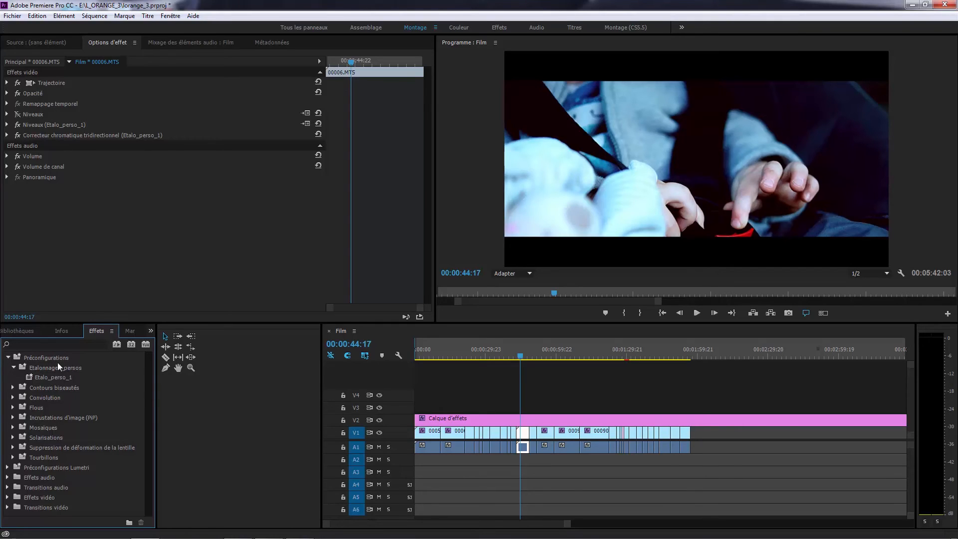
# Start exporting the Etalo_perso_1 preset as a Premiere Pro preset file and cancel without saving
pyautogui.click(31, 380)
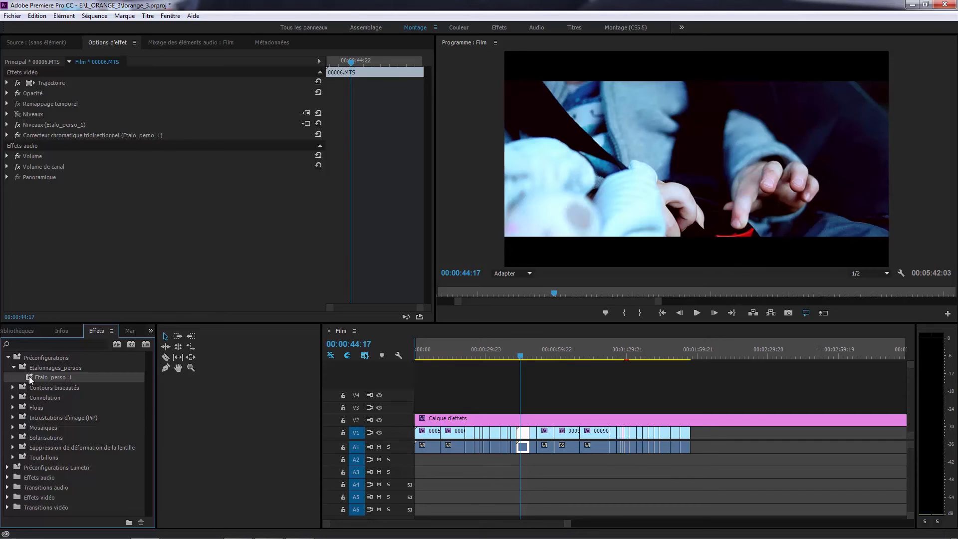
pyautogui.rightClick(29, 376)
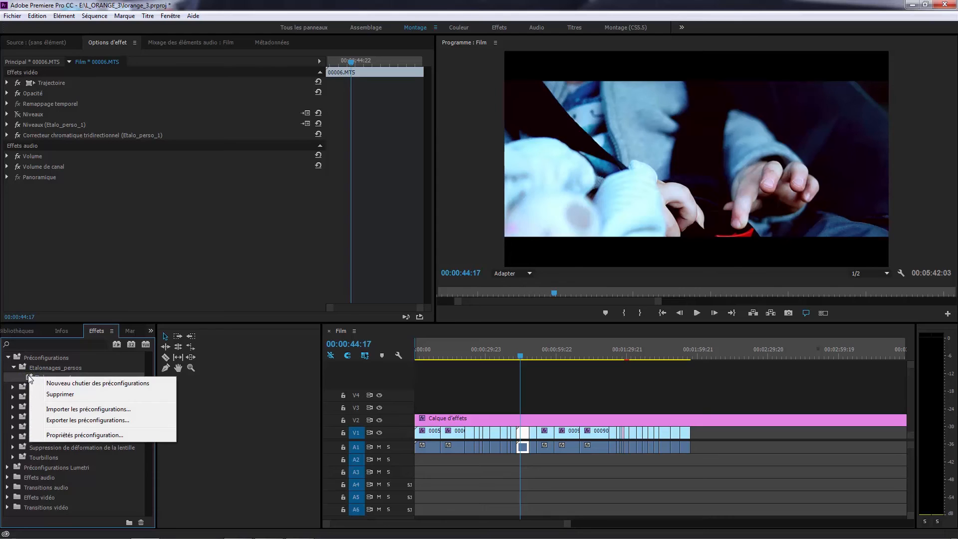
pyautogui.click(67, 420)
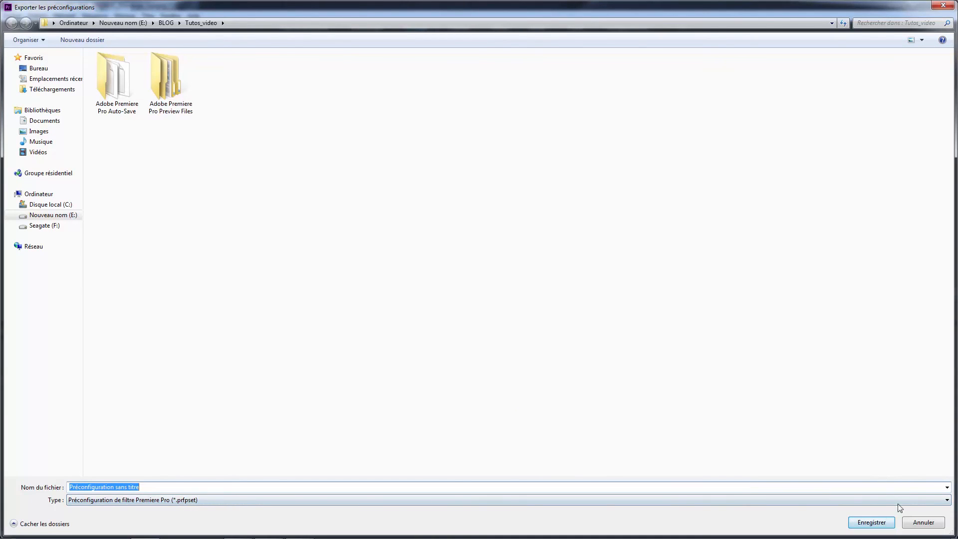
pyautogui.click(942, 6)
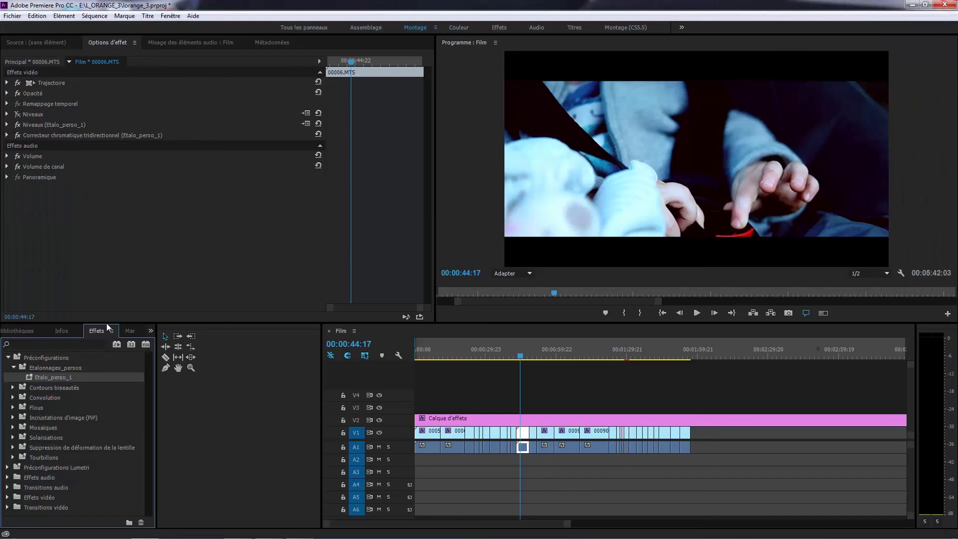
pyautogui.click(33, 365)
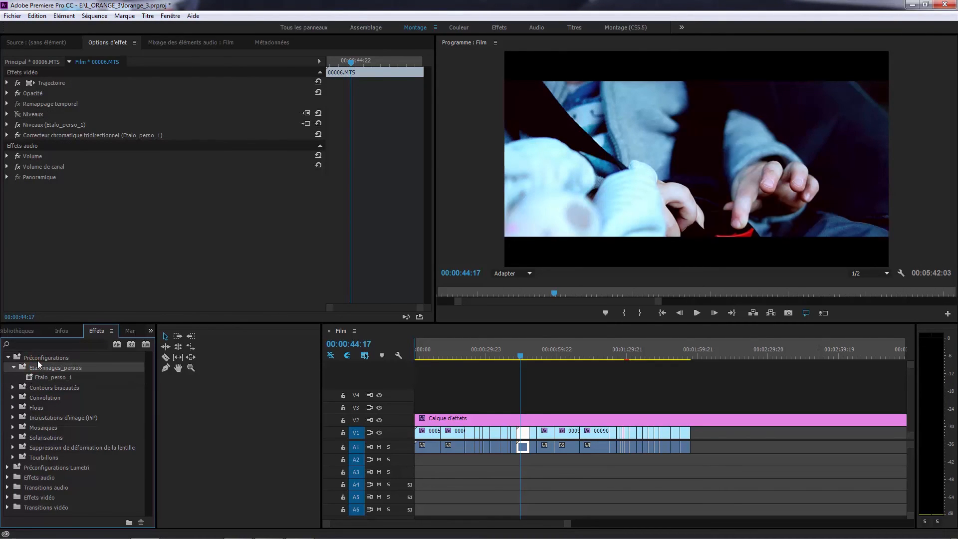
pyautogui.rightClick(38, 360)
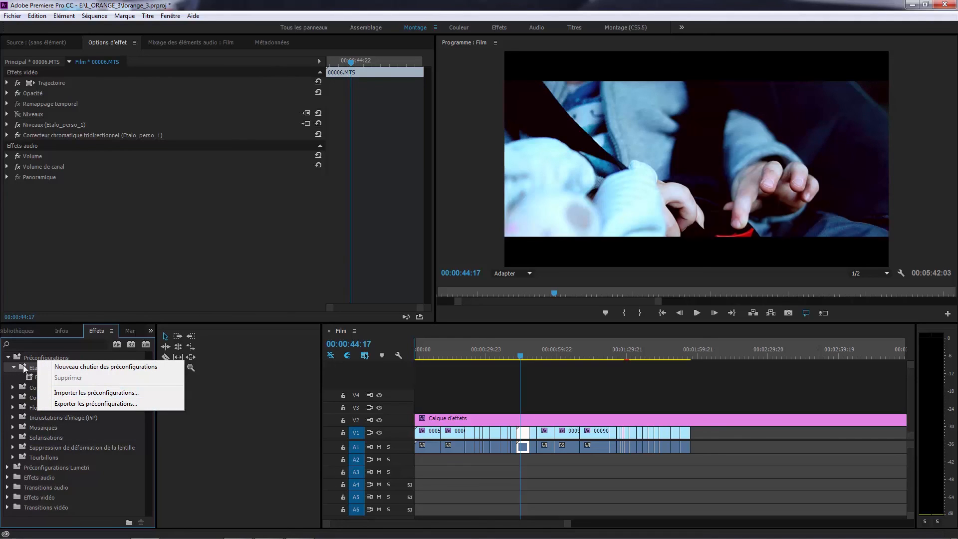
pyautogui.click(23, 366)
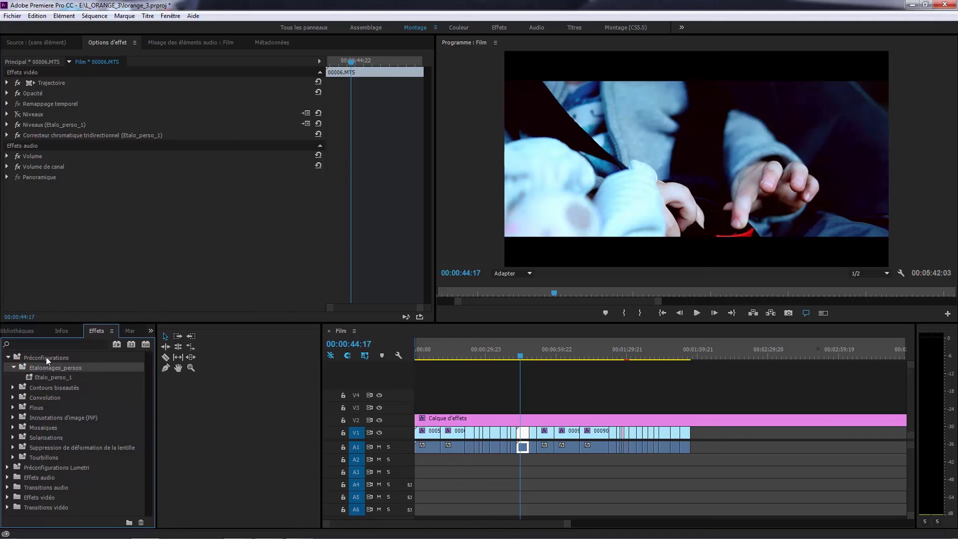